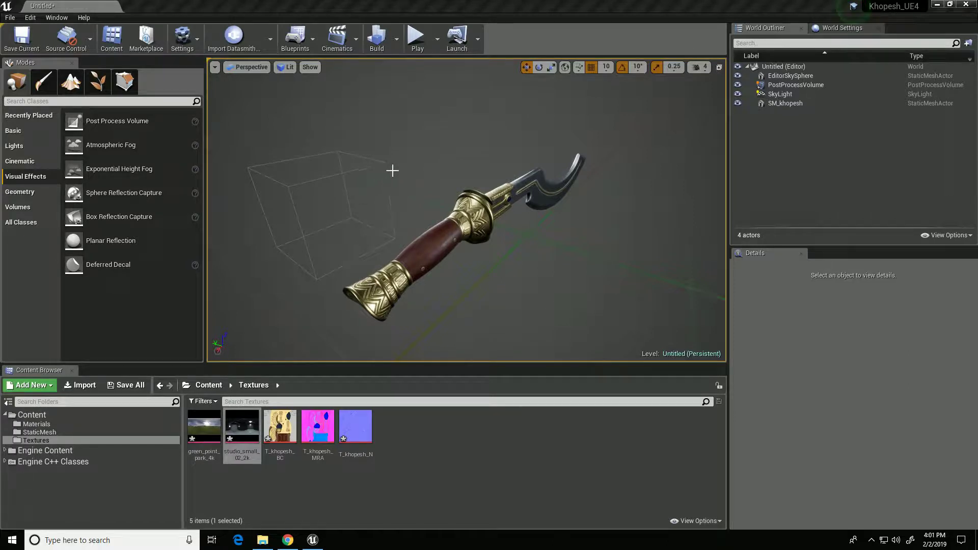
Enable the post process Vignette Intensity override and raise it from 0.4 to about 0.55
{"action": "left_click", "coordinate": [796, 85]}
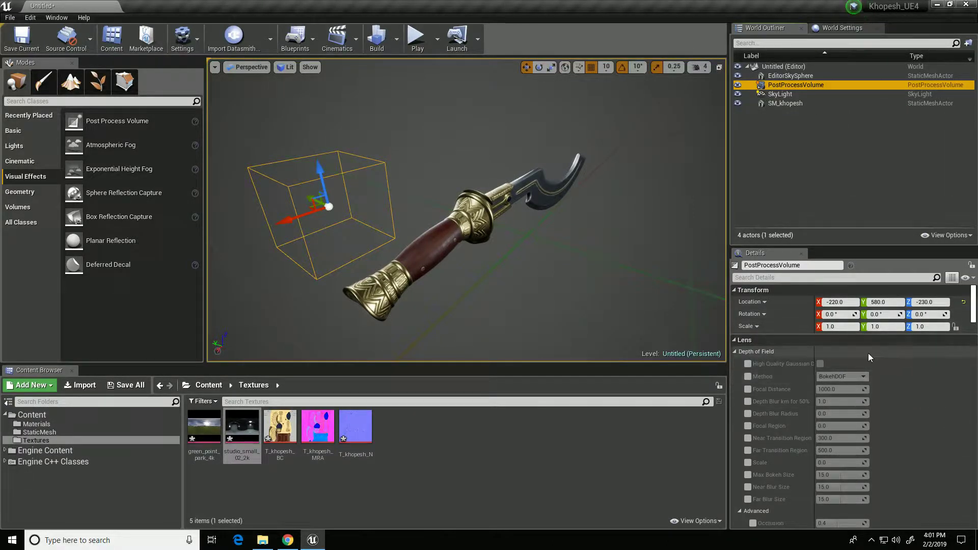
{"action": "scroll", "coordinate": [819, 363], "scroll_direction": "down", "scroll_amount": 3}
{"action": "scroll", "coordinate": [870, 380], "scroll_direction": "down", "scroll_amount": 3}
{"action": "scroll", "coordinate": [897, 385], "scroll_direction": "down", "scroll_amount": 3}
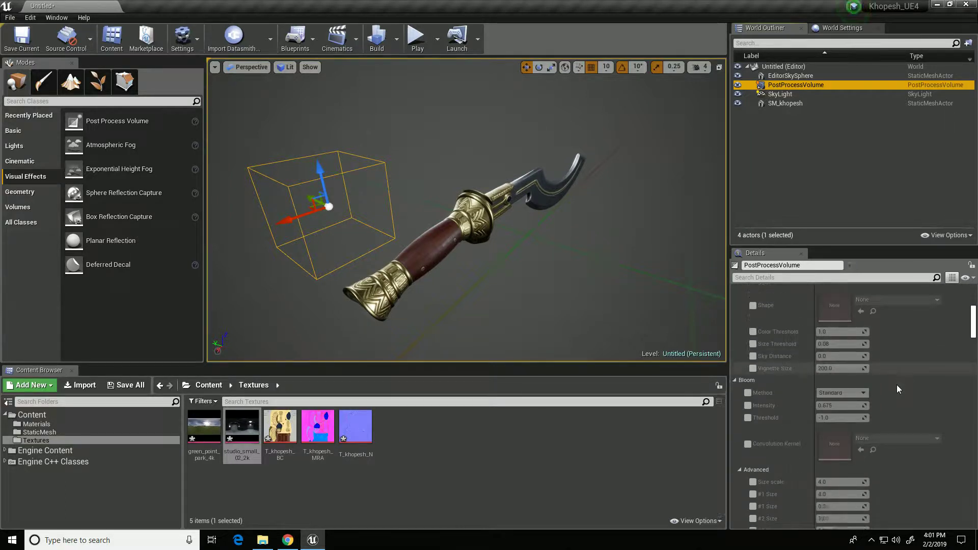
{"action": "scroll", "coordinate": [897, 388], "scroll_direction": "down", "scroll_amount": 2}
{"action": "scroll", "coordinate": [896, 389], "scroll_direction": "down", "scroll_amount": 2}
{"action": "scroll", "coordinate": [894, 388], "scroll_direction": "down", "scroll_amount": 1}
{"action": "scroll", "coordinate": [889, 387], "scroll_direction": "down", "scroll_amount": 2}
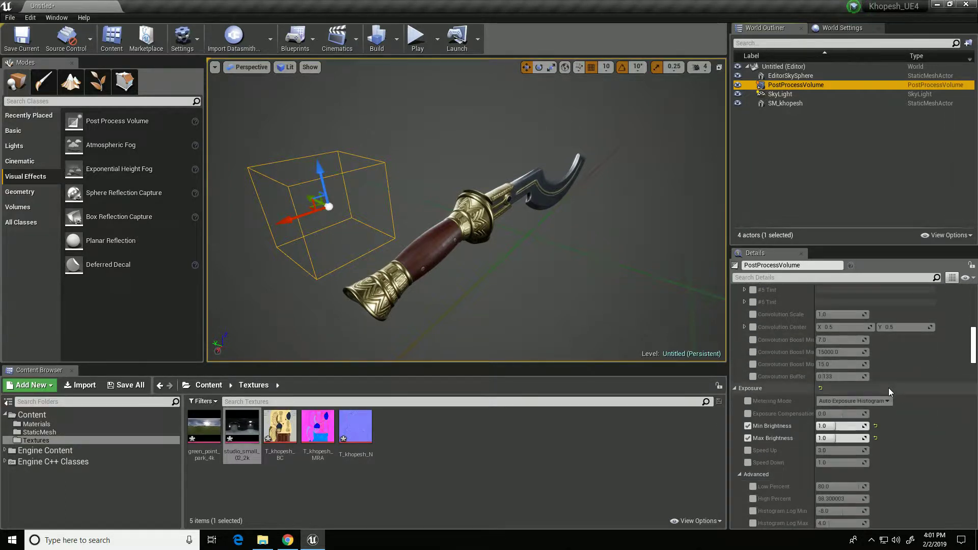
{"action": "scroll", "coordinate": [889, 388], "scroll_direction": "down", "scroll_amount": 1}
{"action": "scroll", "coordinate": [886, 391], "scroll_direction": "down", "scroll_amount": 2}
{"action": "scroll", "coordinate": [886, 392], "scroll_direction": "down", "scroll_amount": 2}
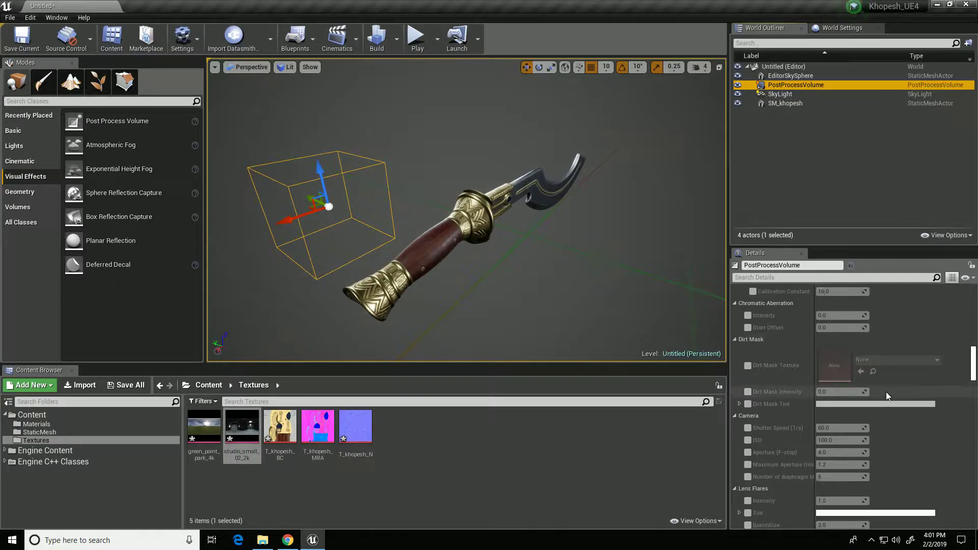
{"action": "scroll", "coordinate": [886, 392], "scroll_direction": "down", "scroll_amount": 1}
{"action": "scroll", "coordinate": [886, 392], "scroll_direction": "down", "scroll_amount": 2}
{"action": "scroll", "coordinate": [885, 393], "scroll_direction": "down", "scroll_amount": 2}
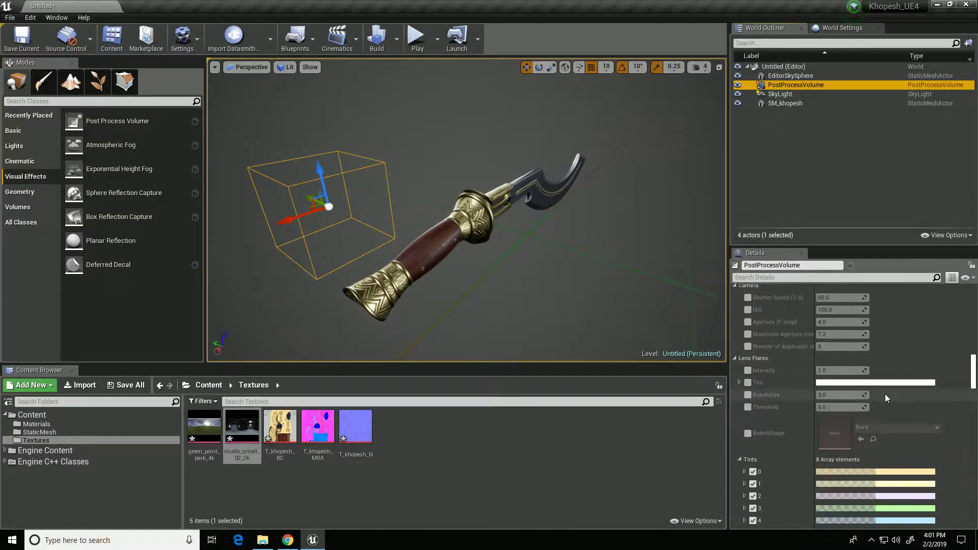
{"action": "scroll", "coordinate": [885, 393], "scroll_direction": "down", "scroll_amount": 2}
{"action": "scroll", "coordinate": [886, 401], "scroll_direction": "down", "scroll_amount": 1}
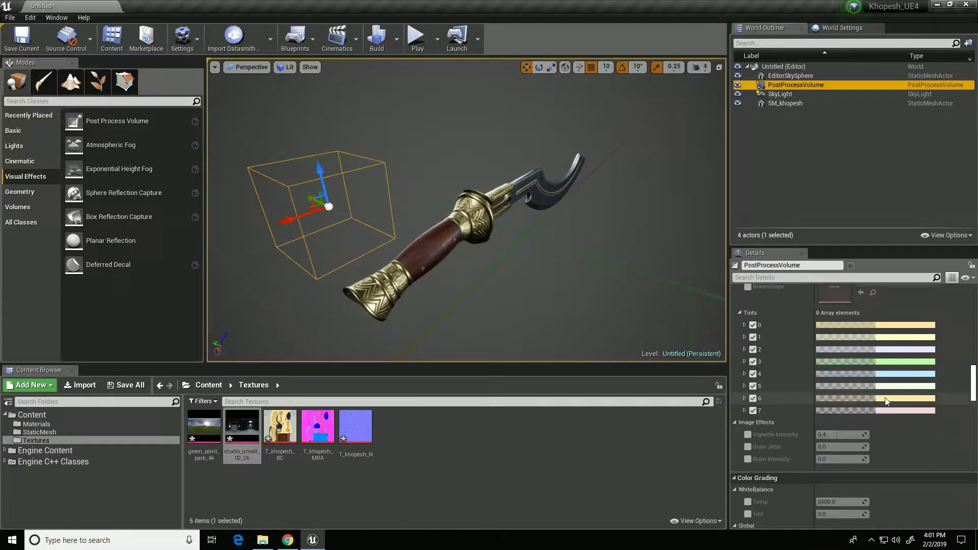
{"action": "left_click", "coordinate": [749, 433]}
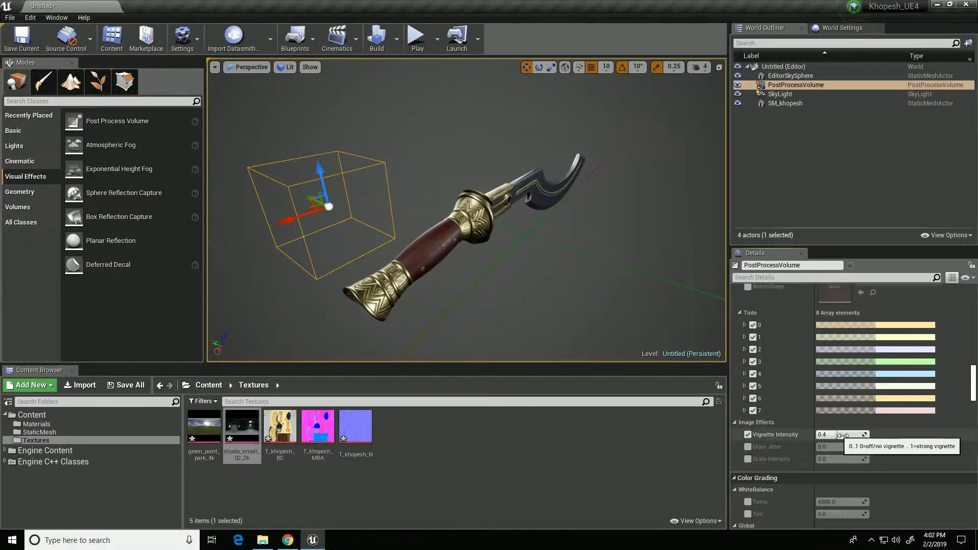
{"action": "mouse_move", "coordinate": [839, 434]}
{"action": "left_mouse_down"}
{"action": "mouse_move", "coordinate": [864, 434]}
{"action": "mouse_move", "coordinate": [836, 434]}
{"action": "left_mouse_up"}
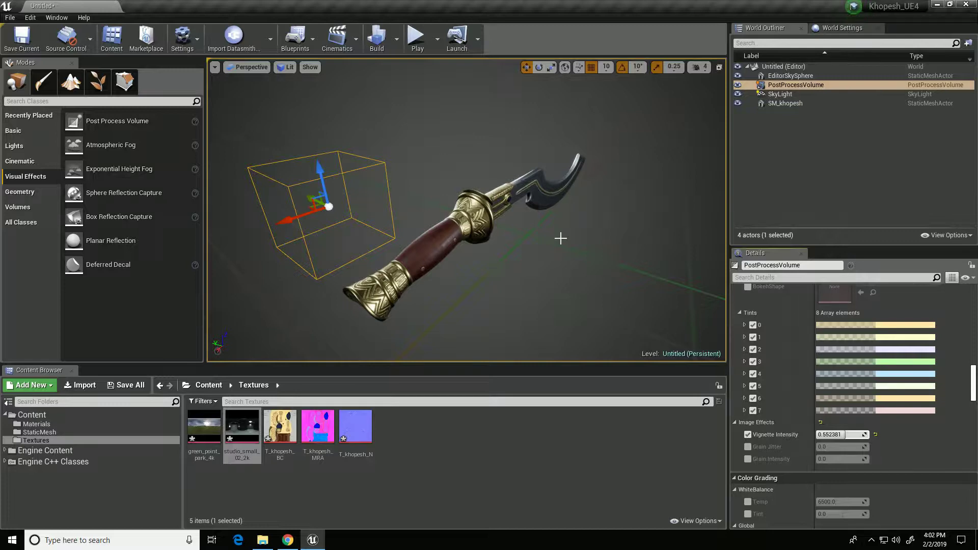
Select the sky sphere, enter immersive viewport with F11, and orbit to frame the sword
{"action": "left_click", "coordinate": [578, 246]}
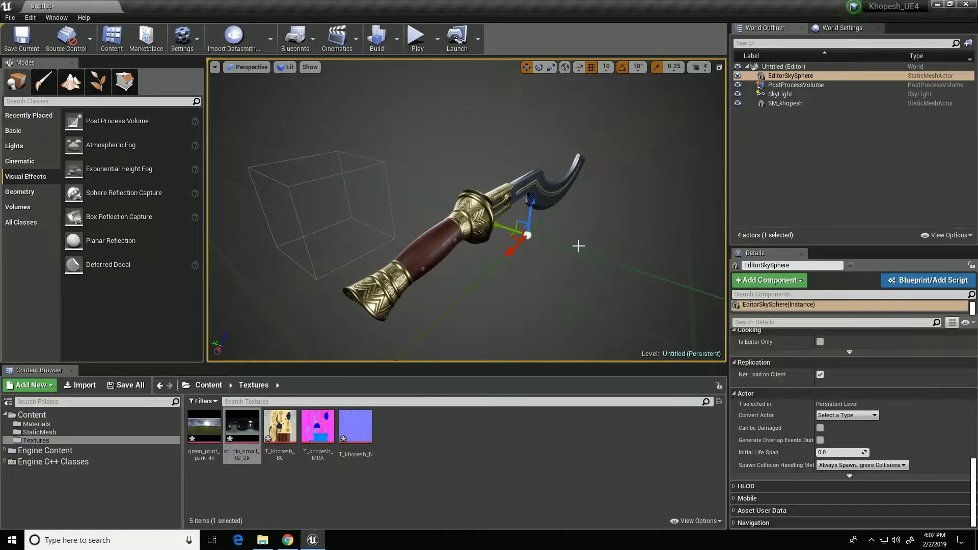
{"action": "key", "text": "F11"}
{"action": "mouse_move", "coordinate": [549, 364]}
{"action": "left_mouse_down", "text": "alt"}
{"action": "mouse_move", "coordinate": [538, 362]}
{"action": "mouse_move", "coordinate": [581, 360]}
{"action": "mouse_move", "coordinate": [536, 359]}
{"action": "left_mouse_up", "text": "alt"}
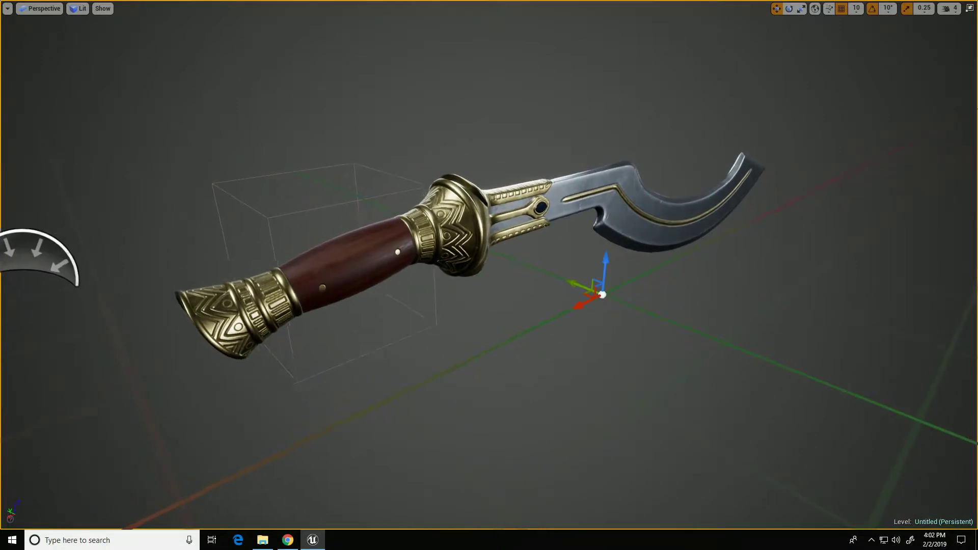
{"action": "mouse_move", "coordinate": [535, 359]}
{"action": "left_mouse_down", "text": "alt"}
{"action": "mouse_move", "coordinate": [493, 387]}
{"action": "mouse_move", "coordinate": [467, 387]}
{"action": "left_mouse_up", "text": "alt"}
Hide the grid, gizmos and editor helpers with Game View
{"action": "right_click", "coordinate": [495, 387]}
{"action": "key", "text": "Escape"}
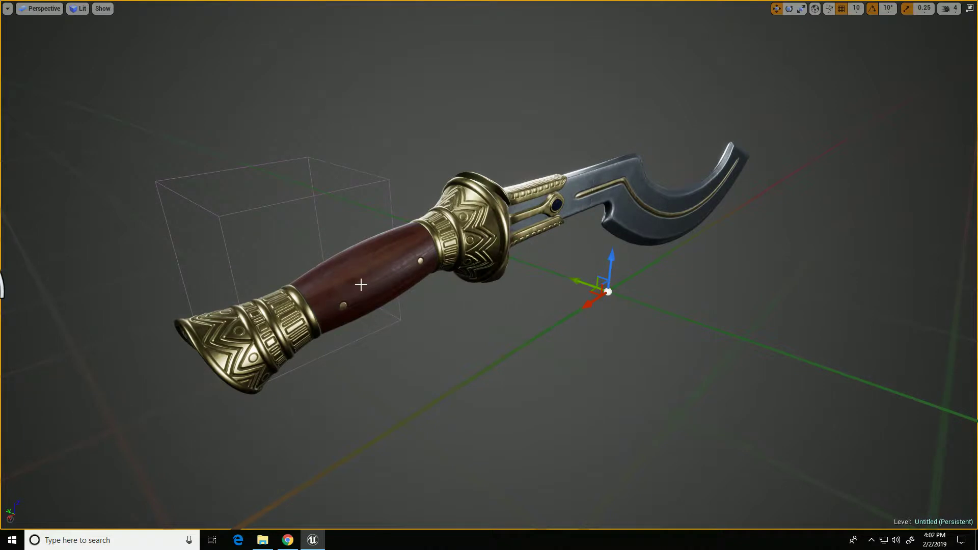
{"action": "key", "text": "g"}
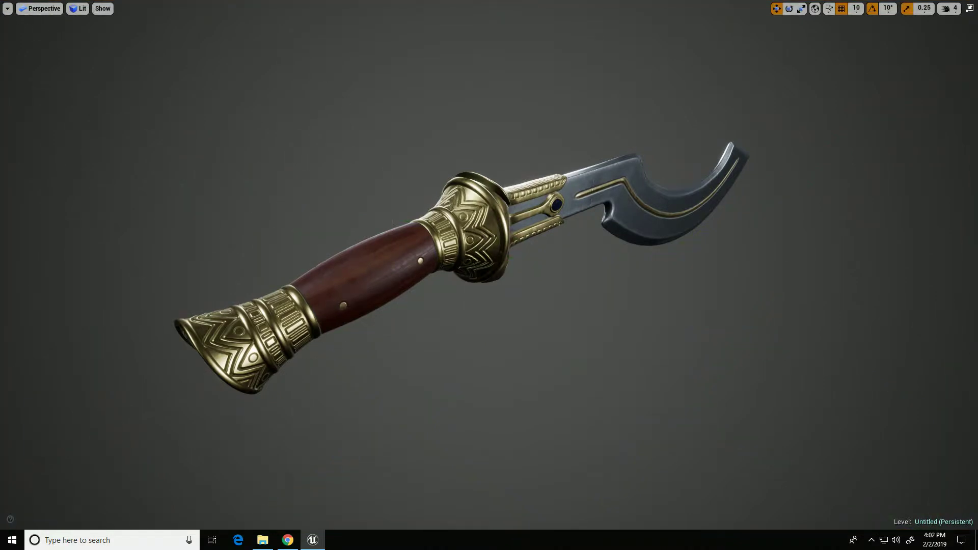
{"action": "left_click", "coordinate": [8, 10]}
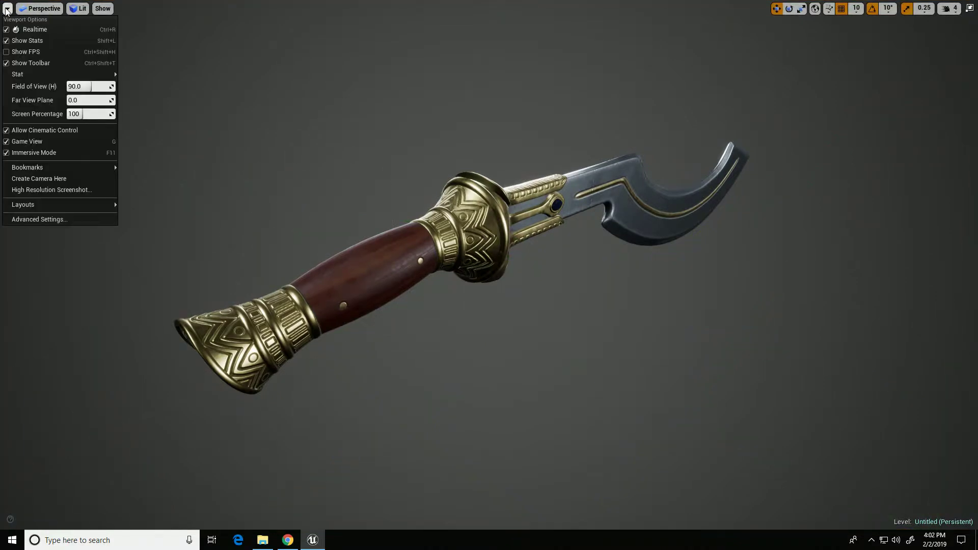
Capture a high-resolution PNG of the sword, then restore editor helpers and the full editor layout
{"action": "mouse_move", "coordinate": [18, 73]}
{"action": "left_click", "coordinate": [62, 190]}
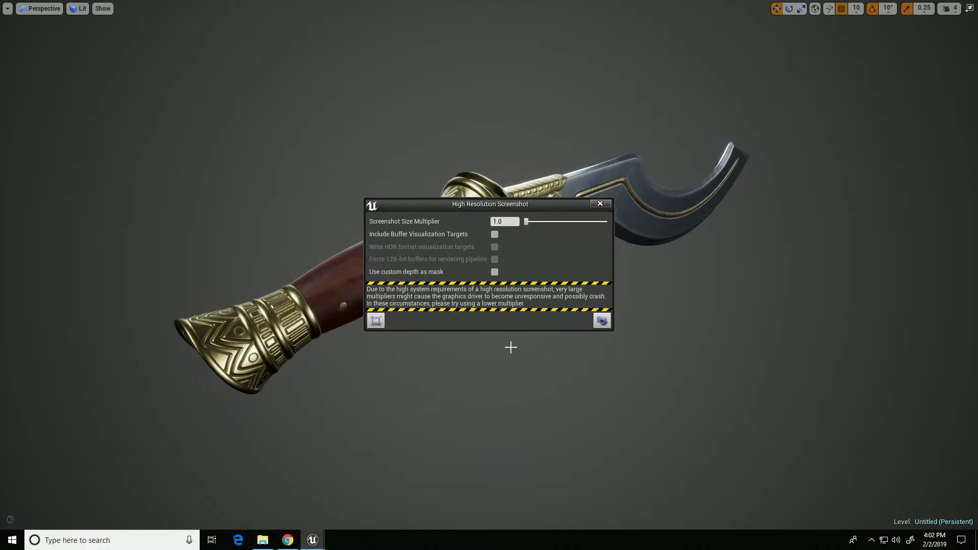
{"action": "left_click", "coordinate": [603, 321]}
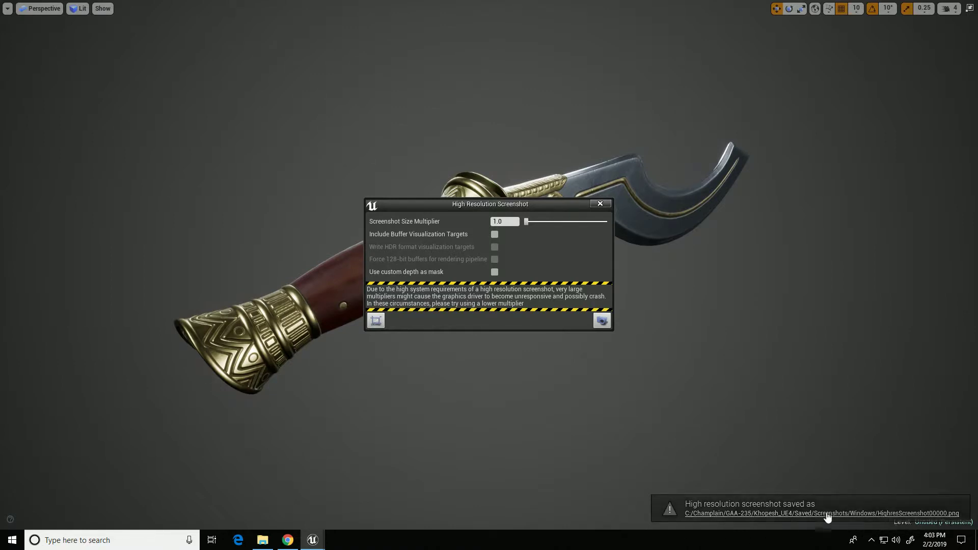
{"action": "left_click", "coordinate": [602, 204]}
{"action": "key", "text": "g"}
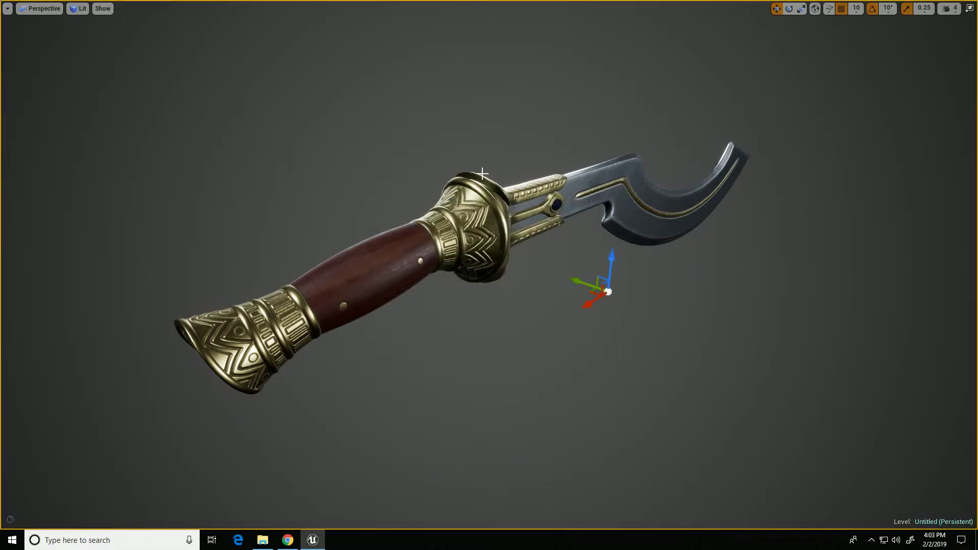
{"action": "key", "text": "F11"}
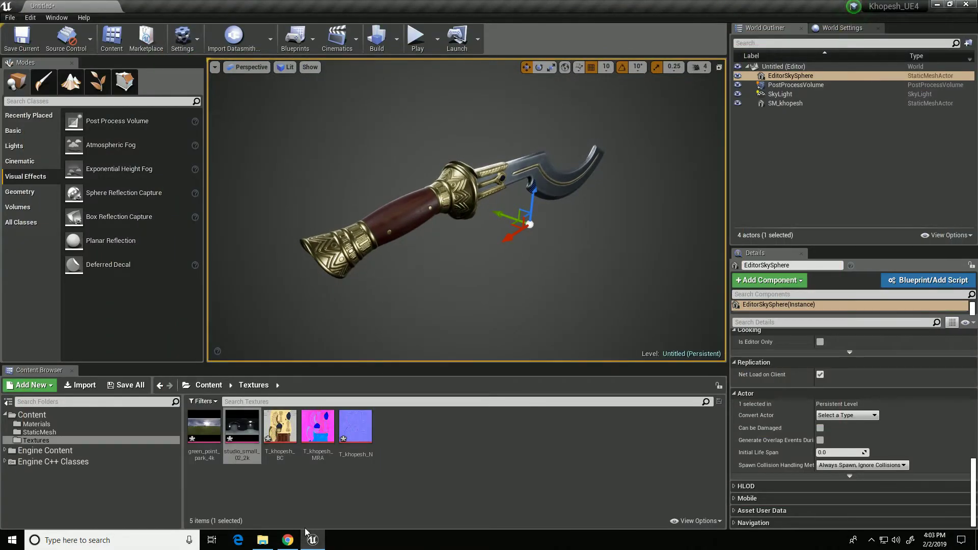
In File Explorer, navigate to Khopesh_UE4 > Saved > Screenshots > Windows
{"action": "left_click", "coordinate": [263, 542]}
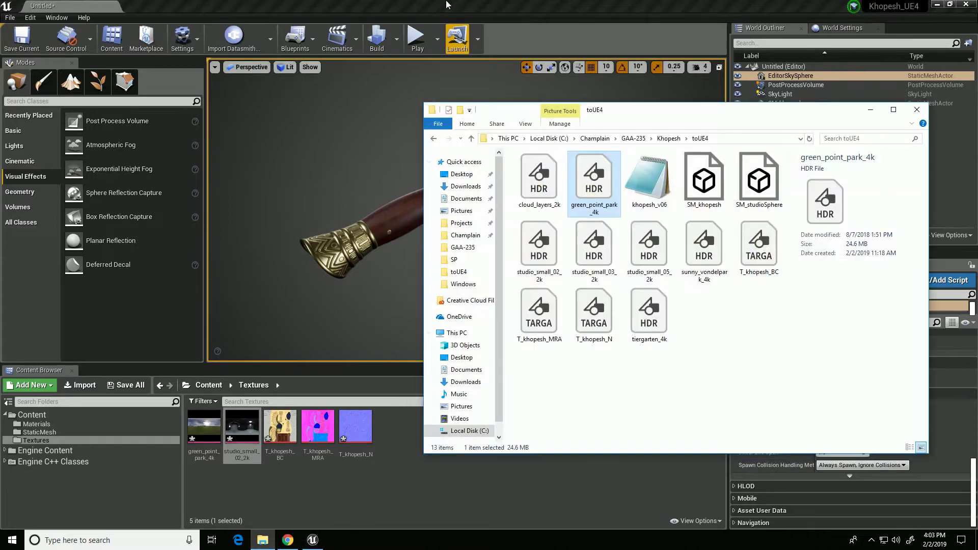
{"action": "left_click", "coordinate": [633, 138]}
{"action": "double_click", "coordinate": [589, 180]}
{"action": "double_click", "coordinate": [533, 201]}
{"action": "left_click", "coordinate": [546, 223]}
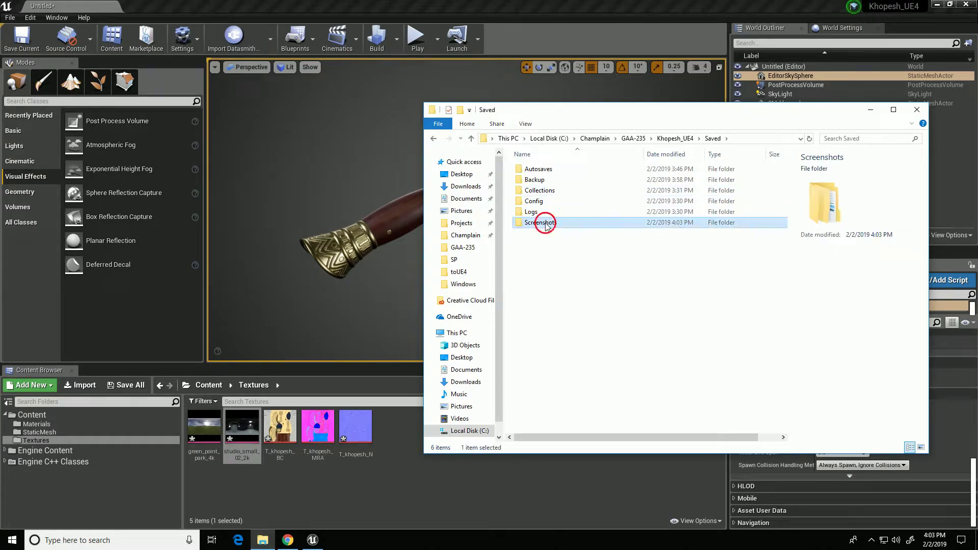
{"action": "double_click", "coordinate": [546, 223]}
{"action": "double_click", "coordinate": [543, 170]}
View HighresScreenshot00000 in Photos, then close it
{"action": "left_click", "coordinate": [548, 170]}
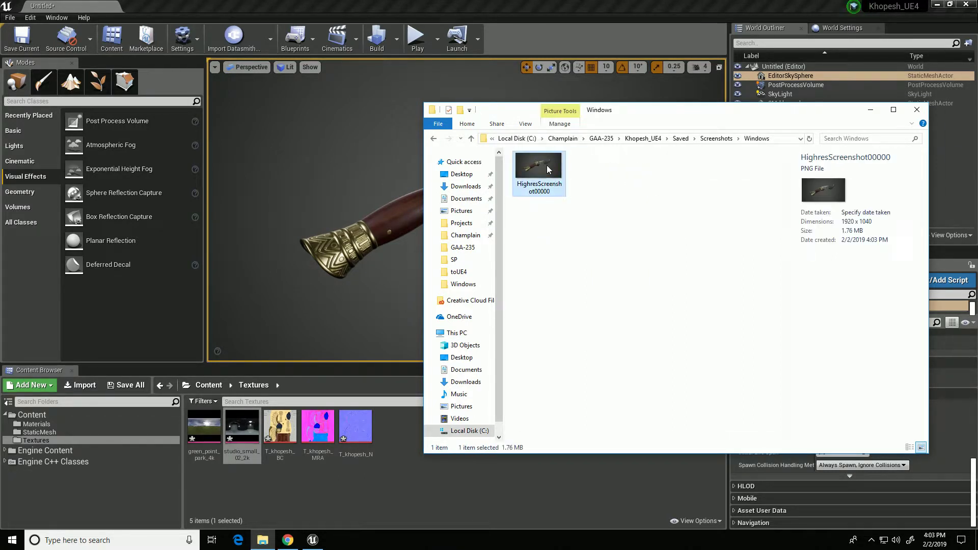
{"action": "double_click", "coordinate": [547, 170]}
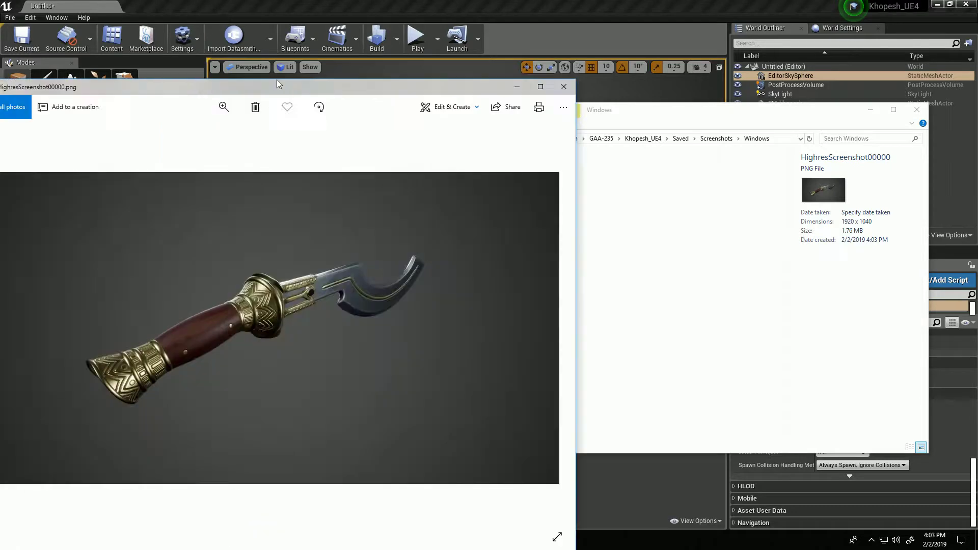
{"action": "left_click_drag", "start_coordinate": [188, 94], "coordinate": [333, 41]}
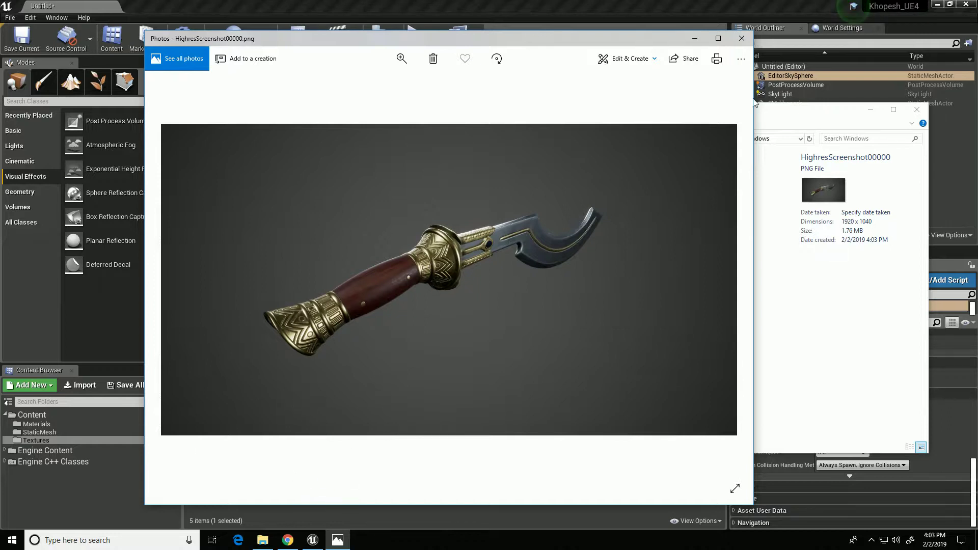
{"action": "left_click", "coordinate": [742, 38]}
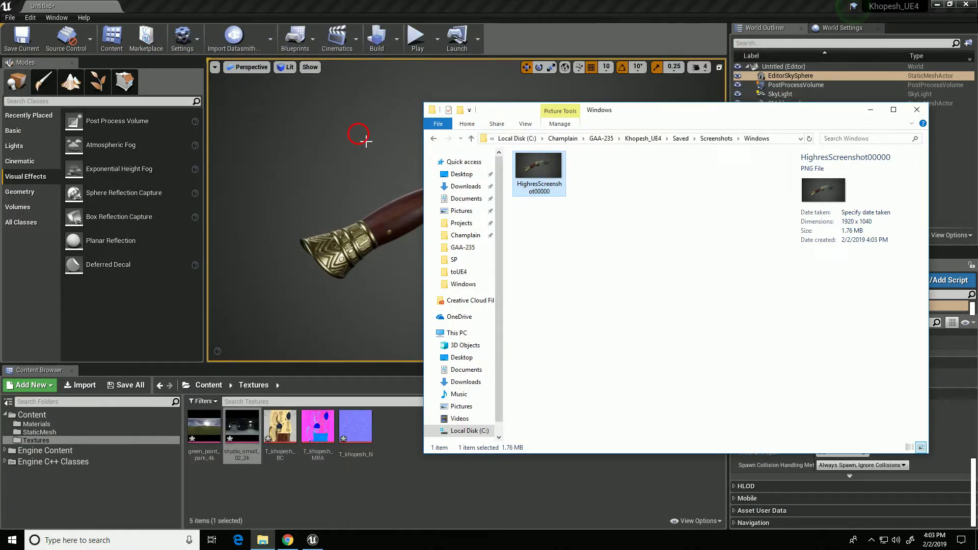
{"action": "right_click_drag", "start_coordinate": [360, 135], "coordinate": [398, 153]}
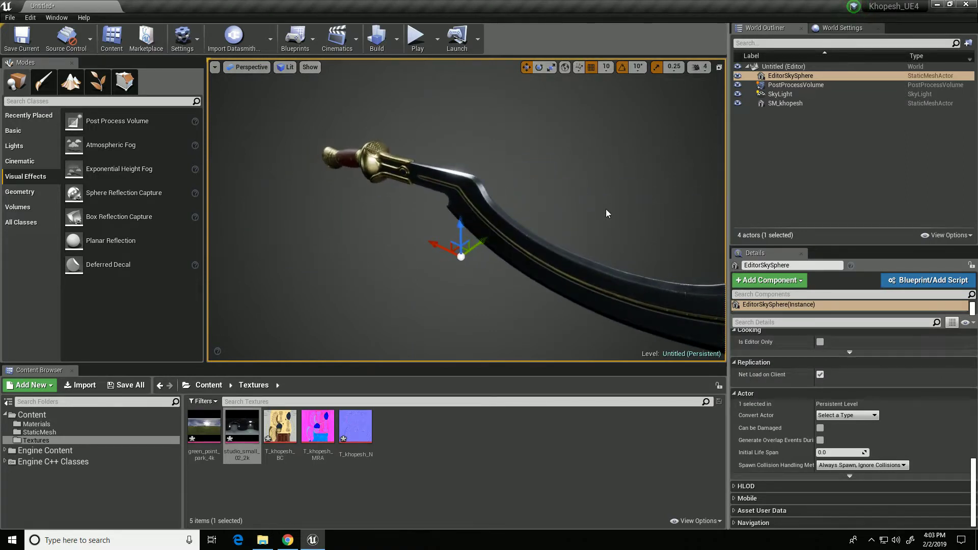
Frame the whole khopesh, rotate SM_khopesh about 30 degrees, then deselect it and hide the gizmo
{"action": "left_click_drag", "start_coordinate": [609, 214], "coordinate": [604, 260]}
{"action": "left_click_drag", "start_coordinate": [466, 229], "coordinate": [467, 253]}
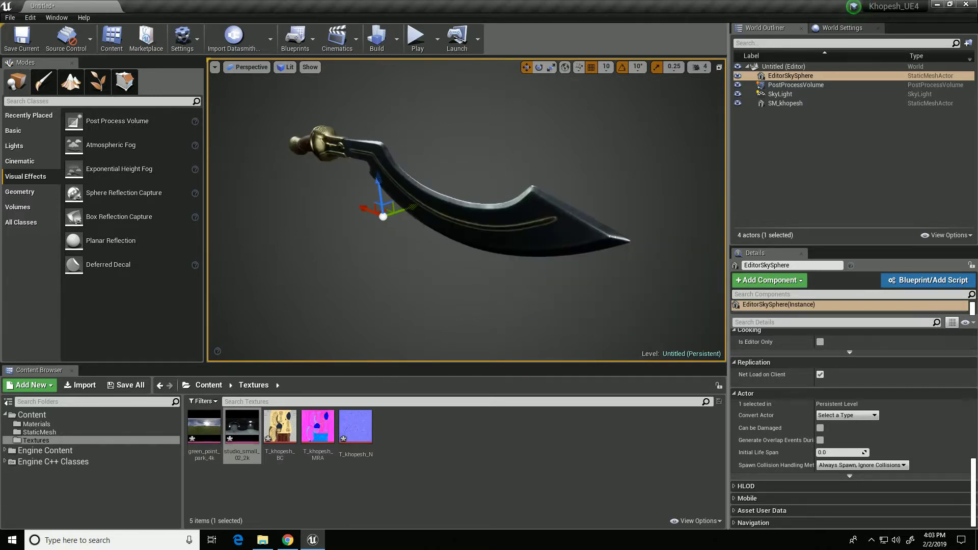
{"action": "left_click", "coordinate": [529, 277]}
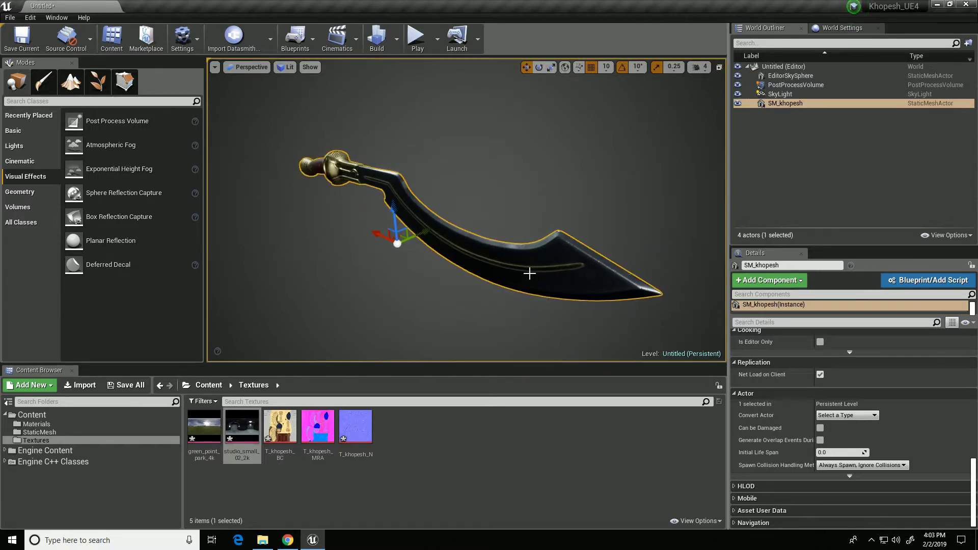
{"action": "key", "text": "e"}
{"action": "left_click_drag", "start_coordinate": [428, 244], "coordinate": [419, 187]}
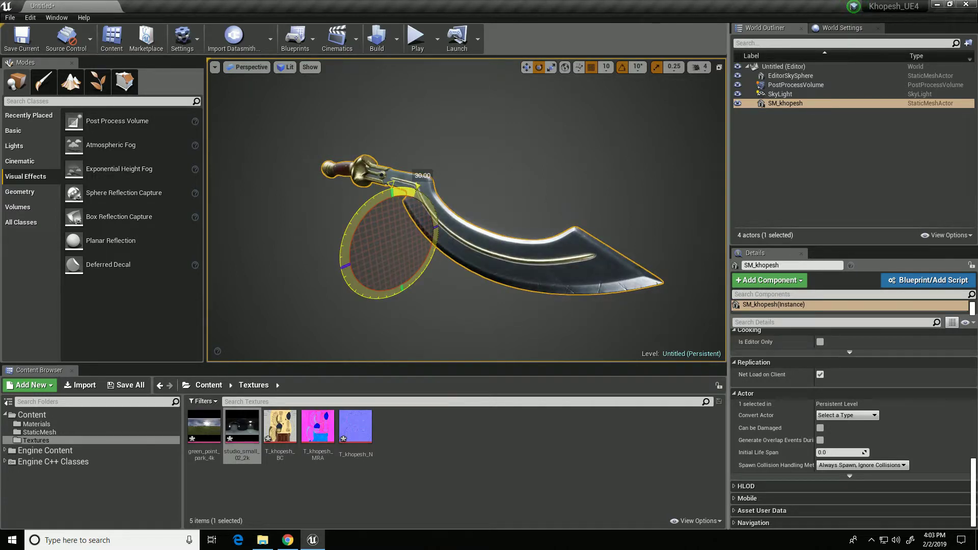
{"action": "left_click_drag", "start_coordinate": [419, 188], "coordinate": [560, 316]}
{"action": "left_click_drag", "start_coordinate": [446, 294], "coordinate": [451, 302]}
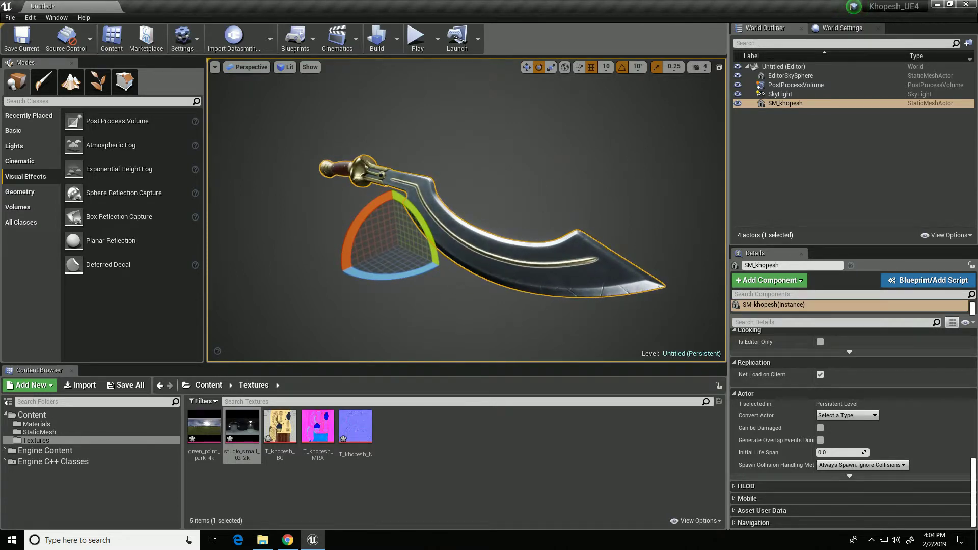
{"action": "left_click", "coordinate": [522, 292]}
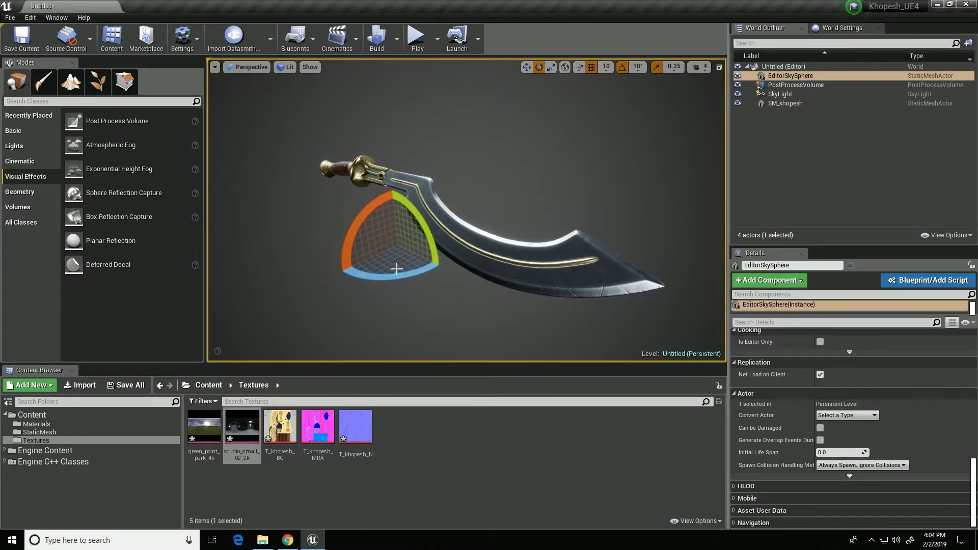
{"action": "key", "text": "g"}
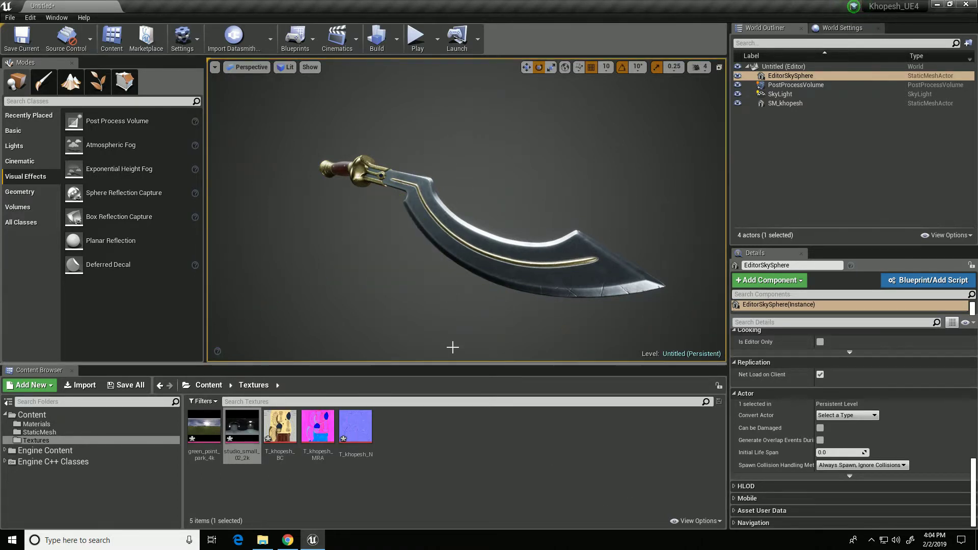
In immersive viewport, orbit and dolly closer for a khopesh close-up, deselected, with gizmos hidden
{"action": "key", "text": "F11"}
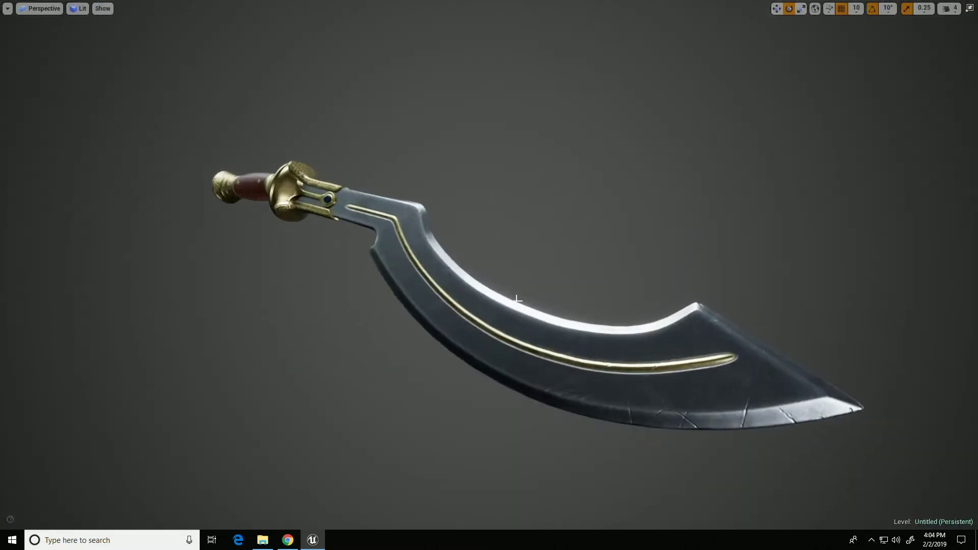
{"action": "key", "text": "r"}
{"action": "mouse_move", "coordinate": [818, 382]}
{"action": "left_mouse_down", "text": "alt"}
{"action": "mouse_move", "coordinate": [615, 384]}
{"action": "mouse_move", "coordinate": [657, 343]}
{"action": "left_mouse_up", "text": "alt"}
{"action": "left_click_drag", "start_coordinate": [624, 390], "coordinate": [596, 413], "text": "alt"}
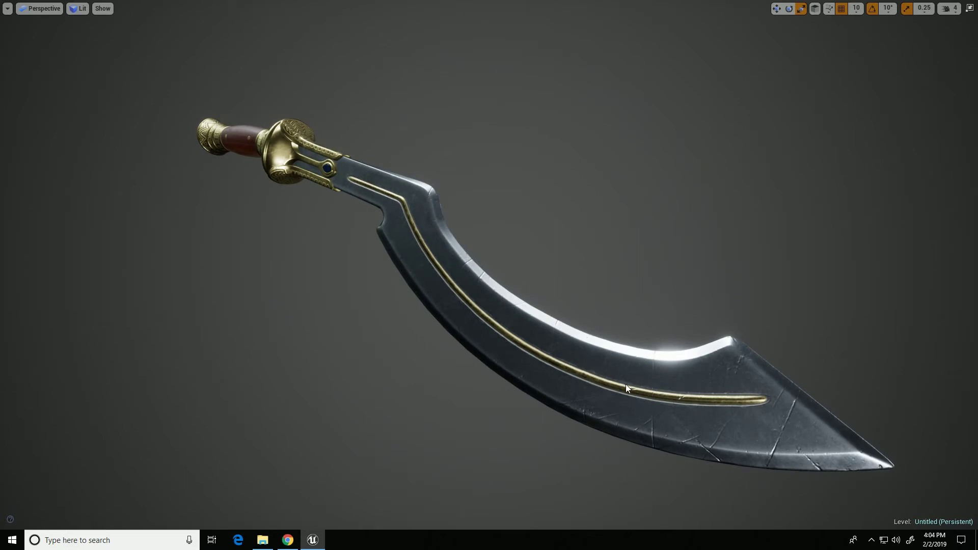
{"action": "left_click_drag", "start_coordinate": [627, 389], "coordinate": [615, 394], "text": "alt"}
{"action": "right_click", "coordinate": [645, 400]}
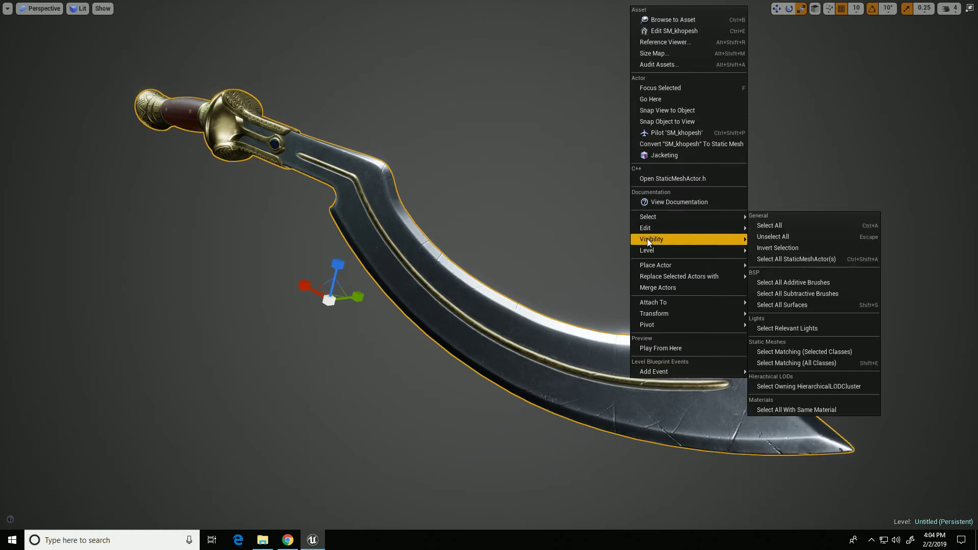
{"action": "left_click", "coordinate": [548, 49]}
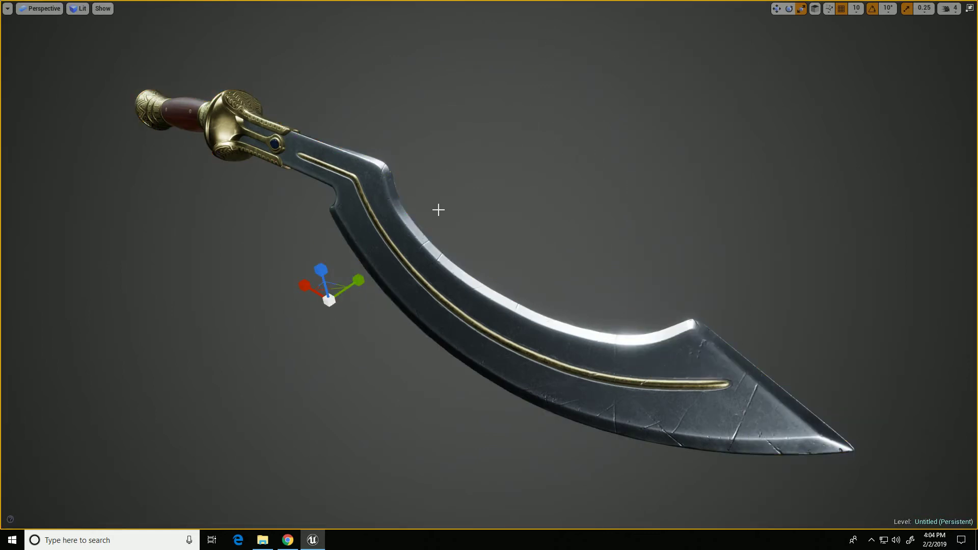
{"action": "key", "text": "g"}
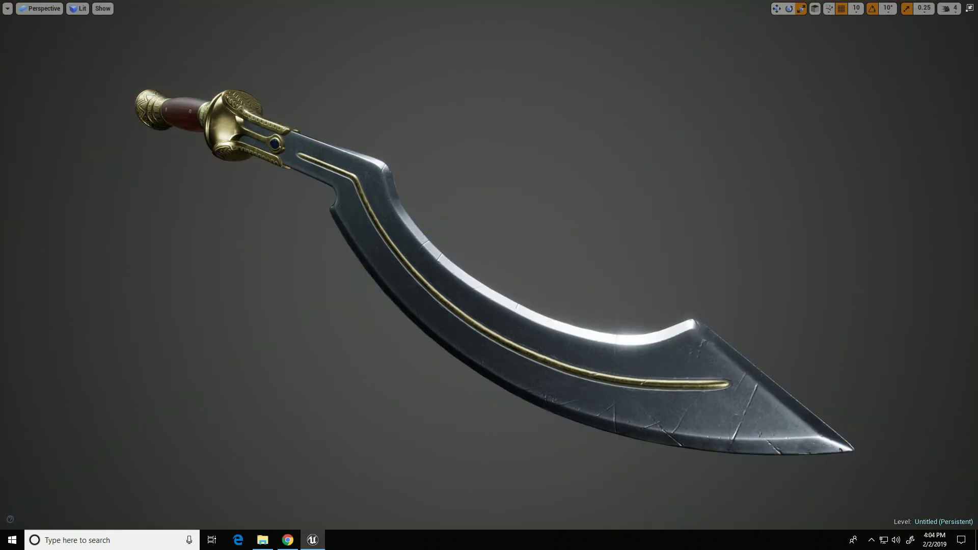
Capture HighresScreenshot00001.png with High Resolution Screenshot and exit immersive mode
{"action": "left_click", "coordinate": [7, 8]}
{"action": "mouse_move", "coordinate": [60, 205]}
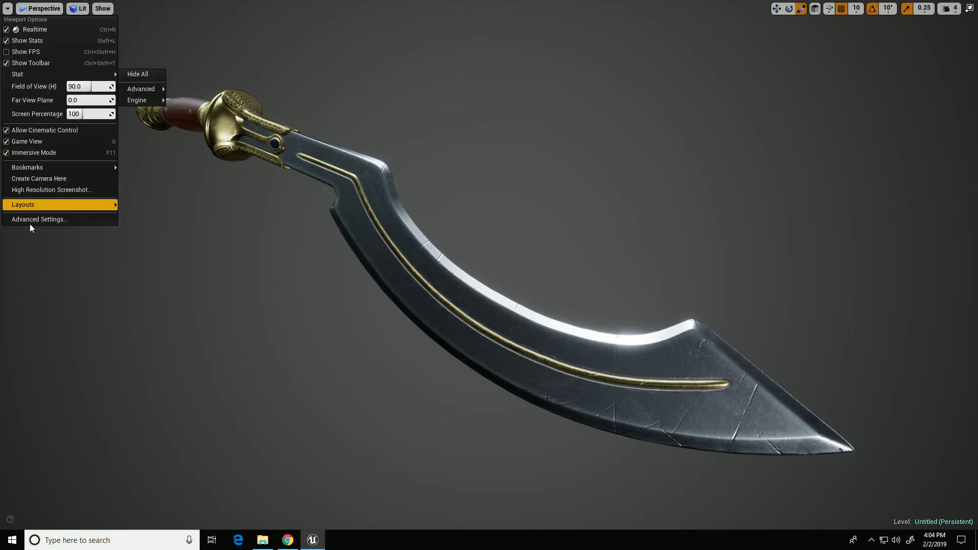
{"action": "left_click", "coordinate": [34, 192]}
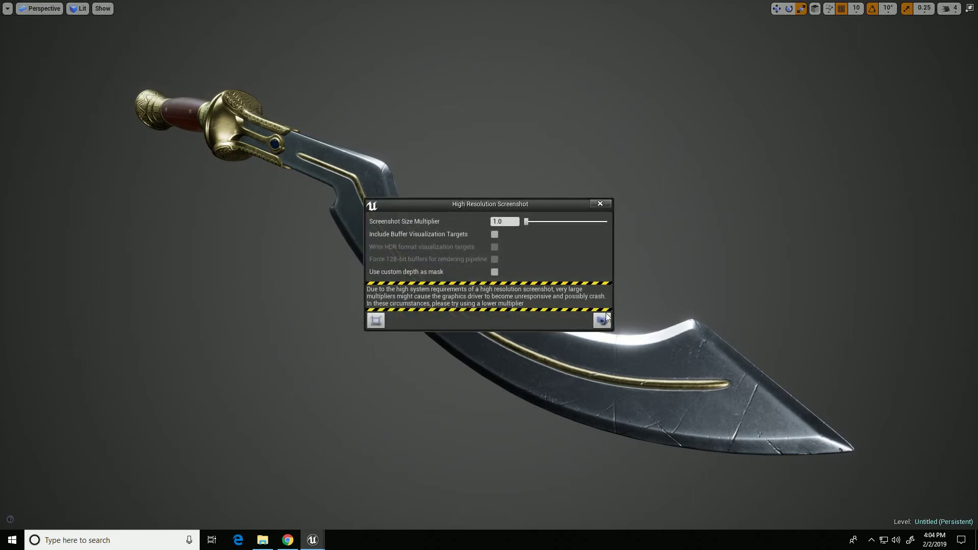
{"action": "left_click", "coordinate": [603, 320]}
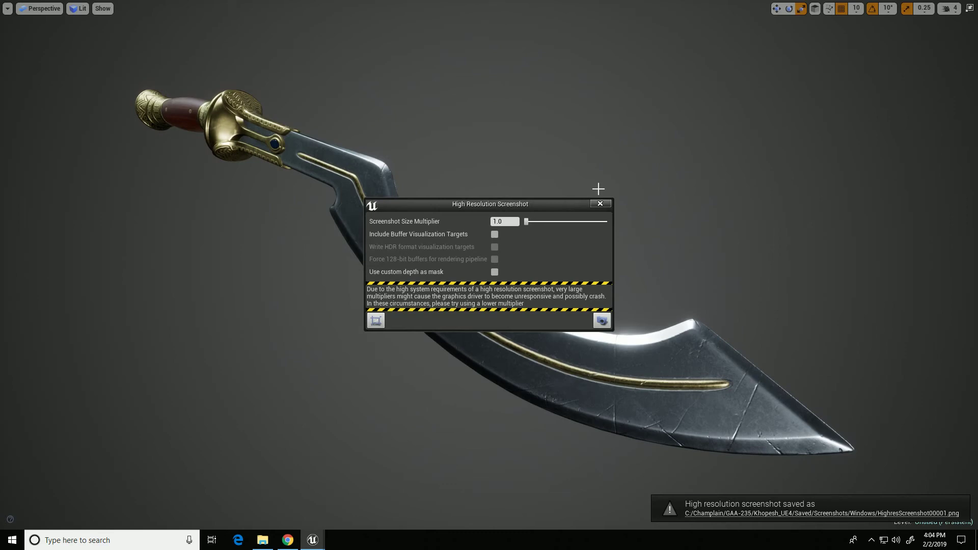
{"action": "left_click", "coordinate": [601, 204]}
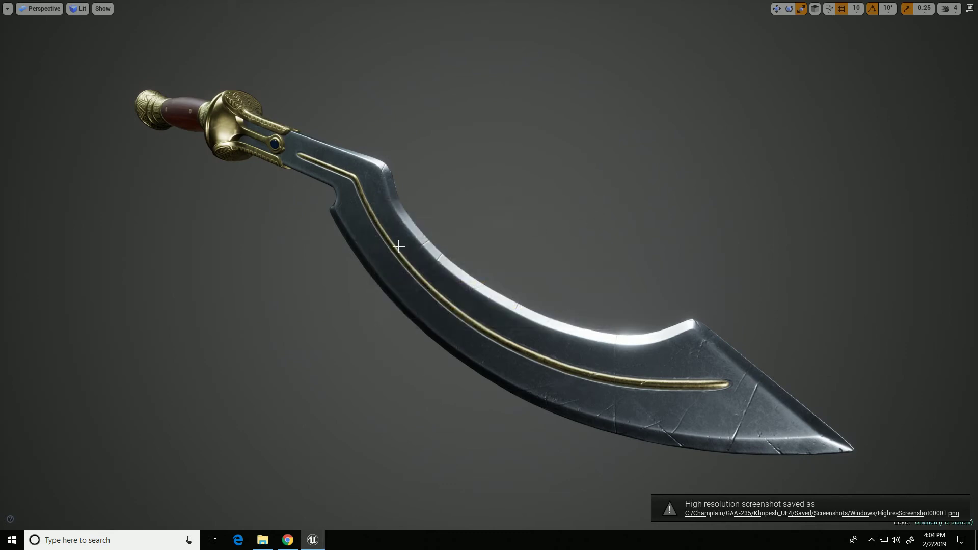
{"action": "key", "text": "F11"}
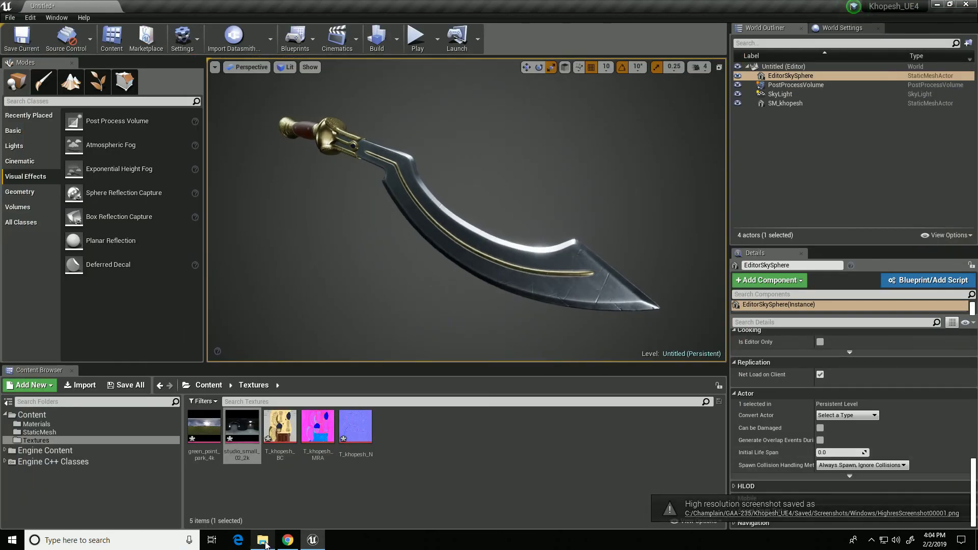
Open HighresScreenshot00001 from the Screenshots folder in Photos, then close it
{"action": "left_click", "coordinate": [264, 543]}
{"action": "left_click", "coordinate": [590, 173]}
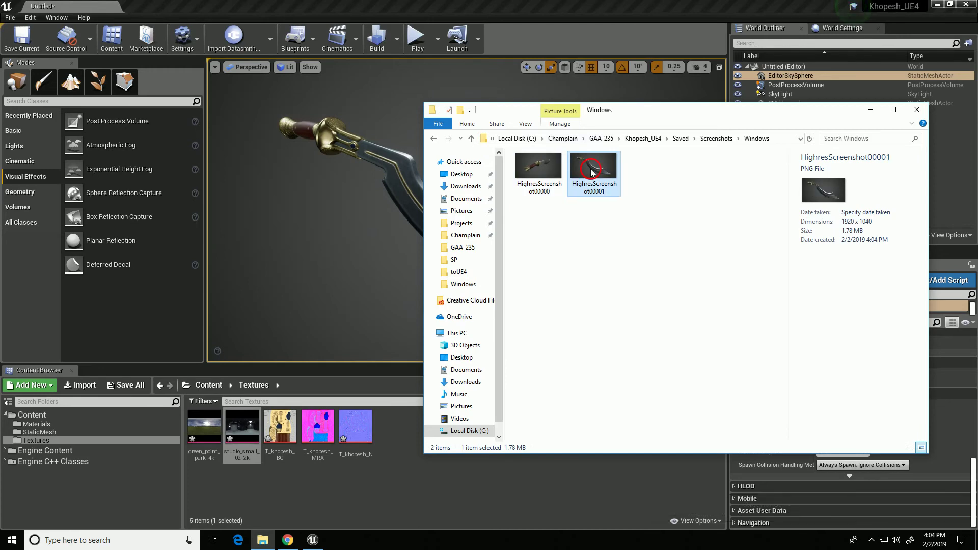
{"action": "double_click", "coordinate": [591, 172]}
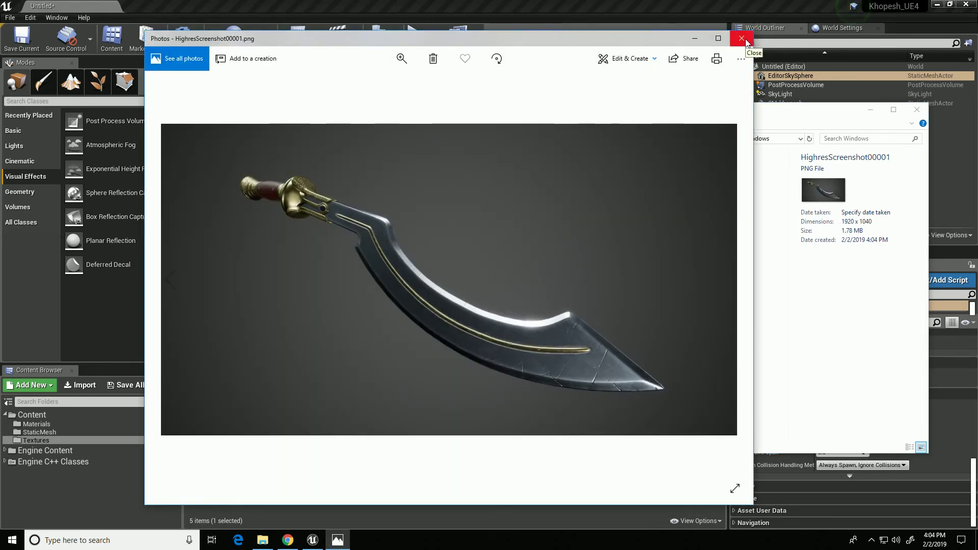
{"action": "left_click", "coordinate": [743, 41]}
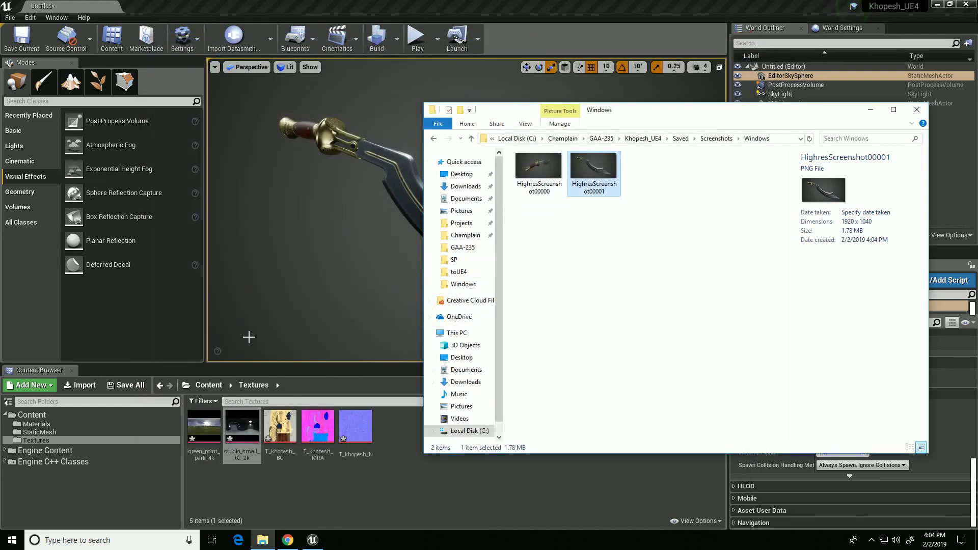